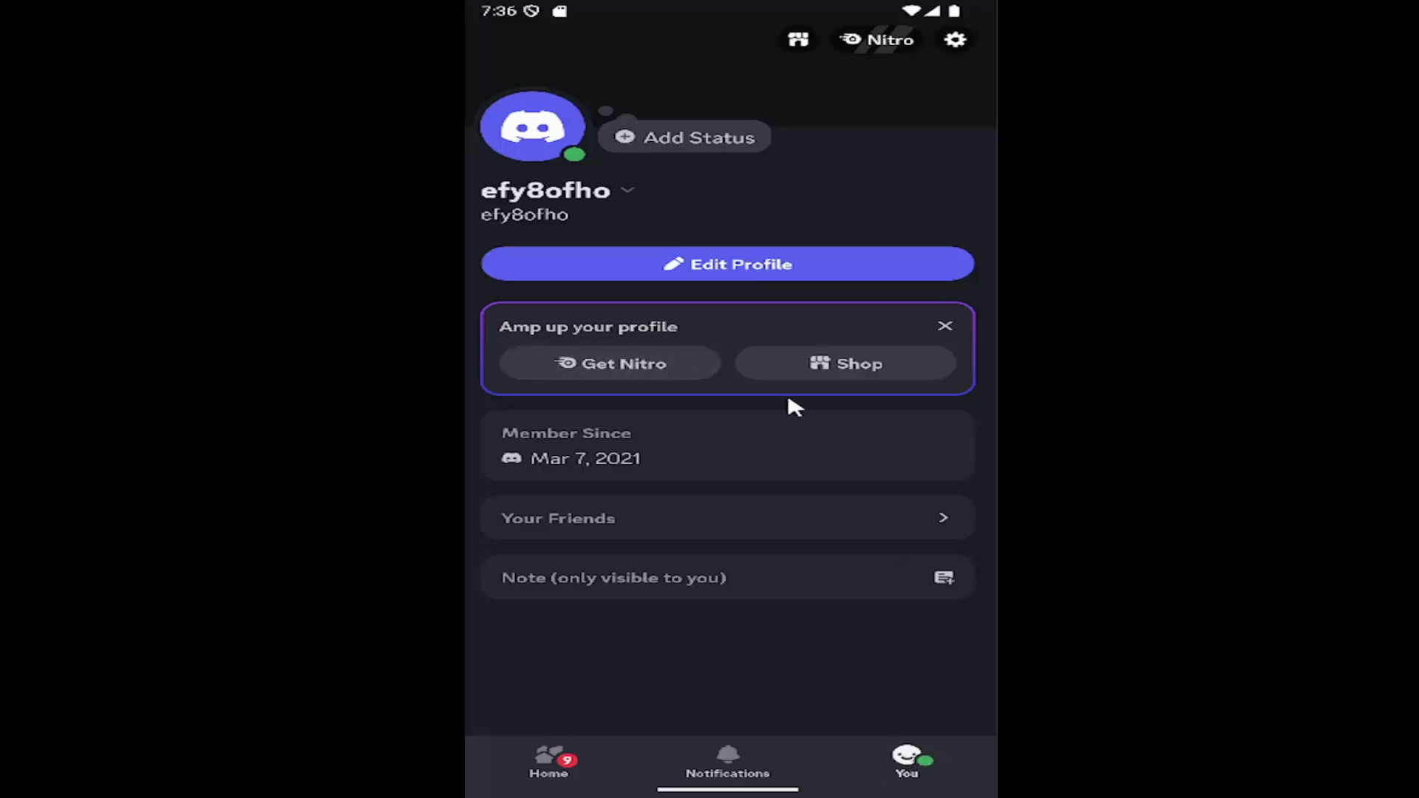
Step: Go to App Settings and open the Notifications page
left_click(955, 42)
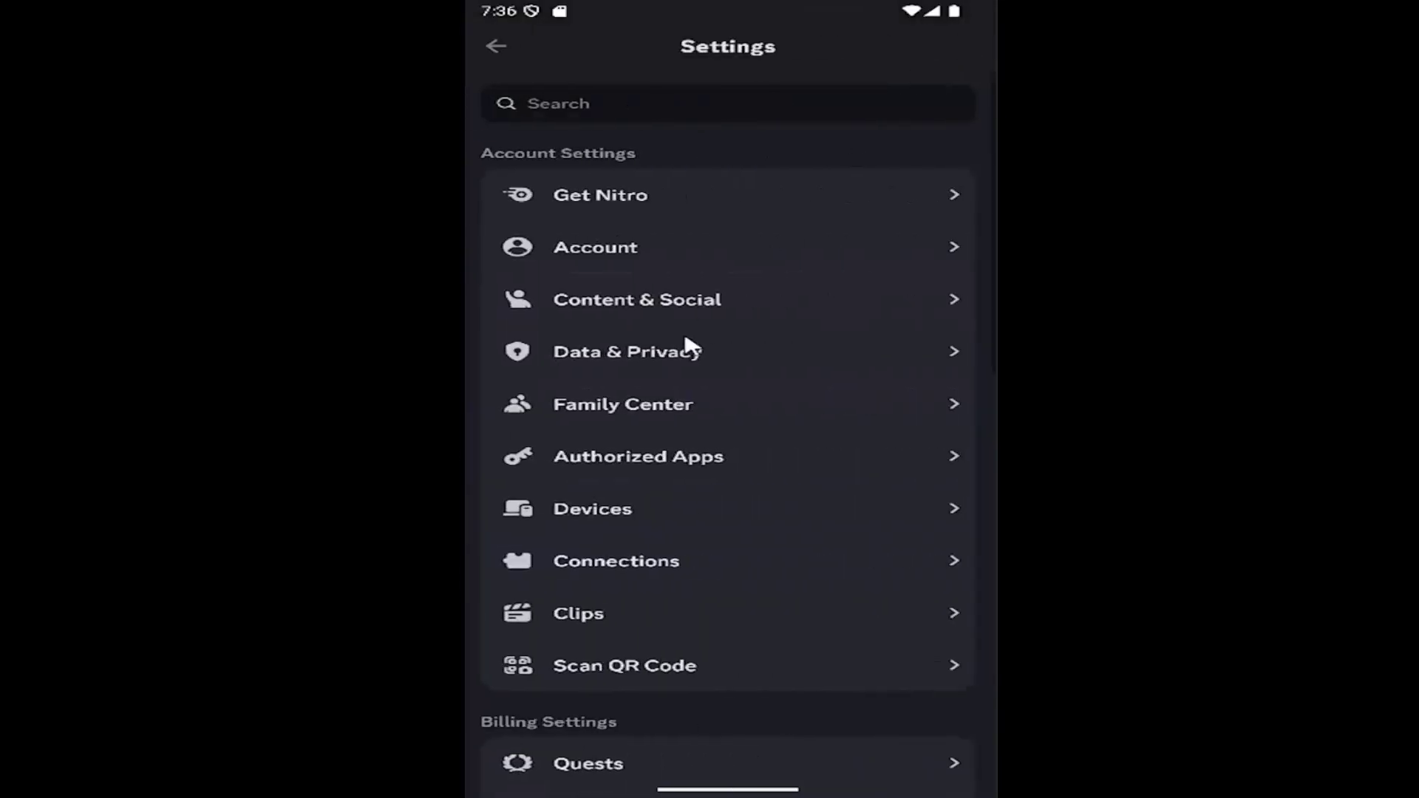
mouse_move(716, 562)
left_mouse_down()
mouse_move(710, 380)
mouse_move(665, 170)
left_mouse_up()
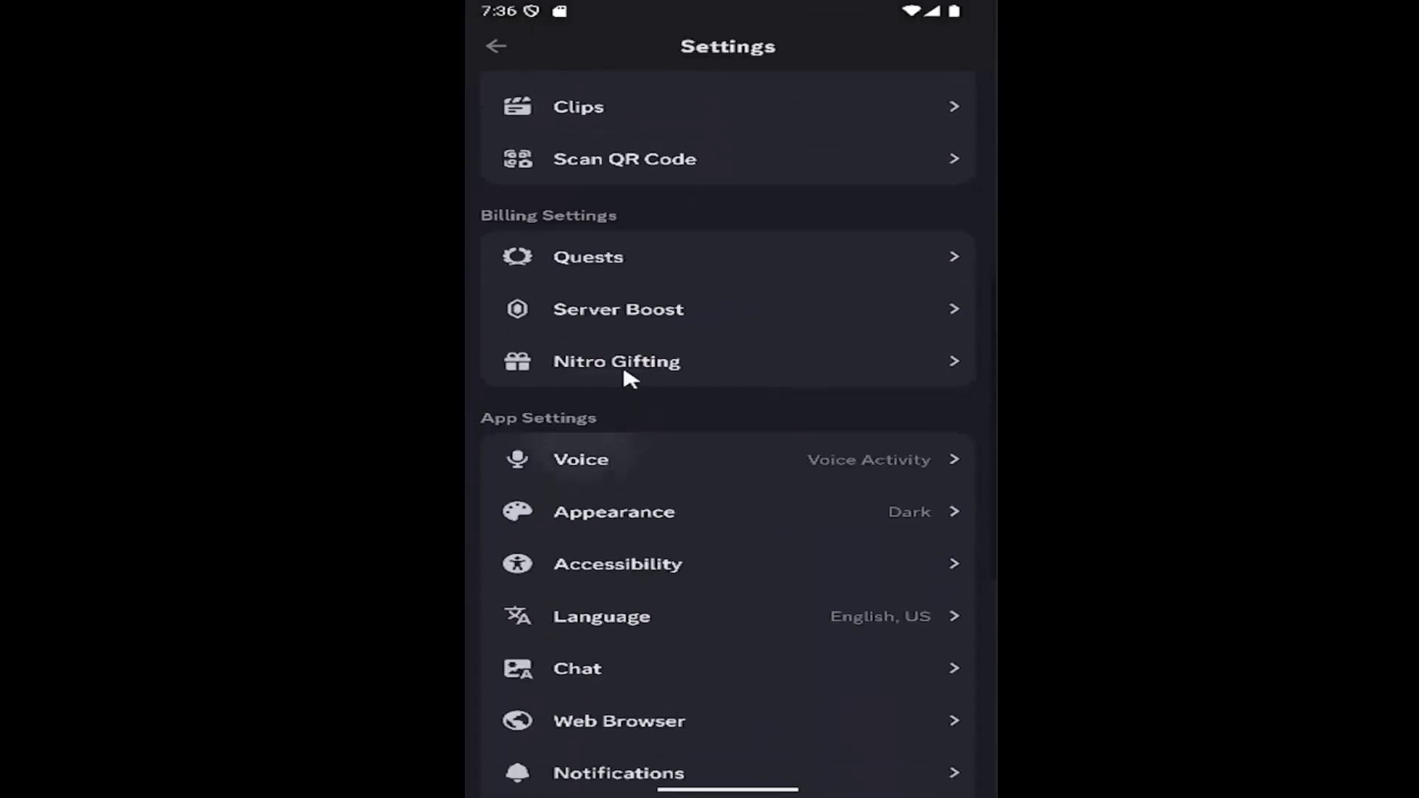
left_click_drag(628, 374, 557, 336)
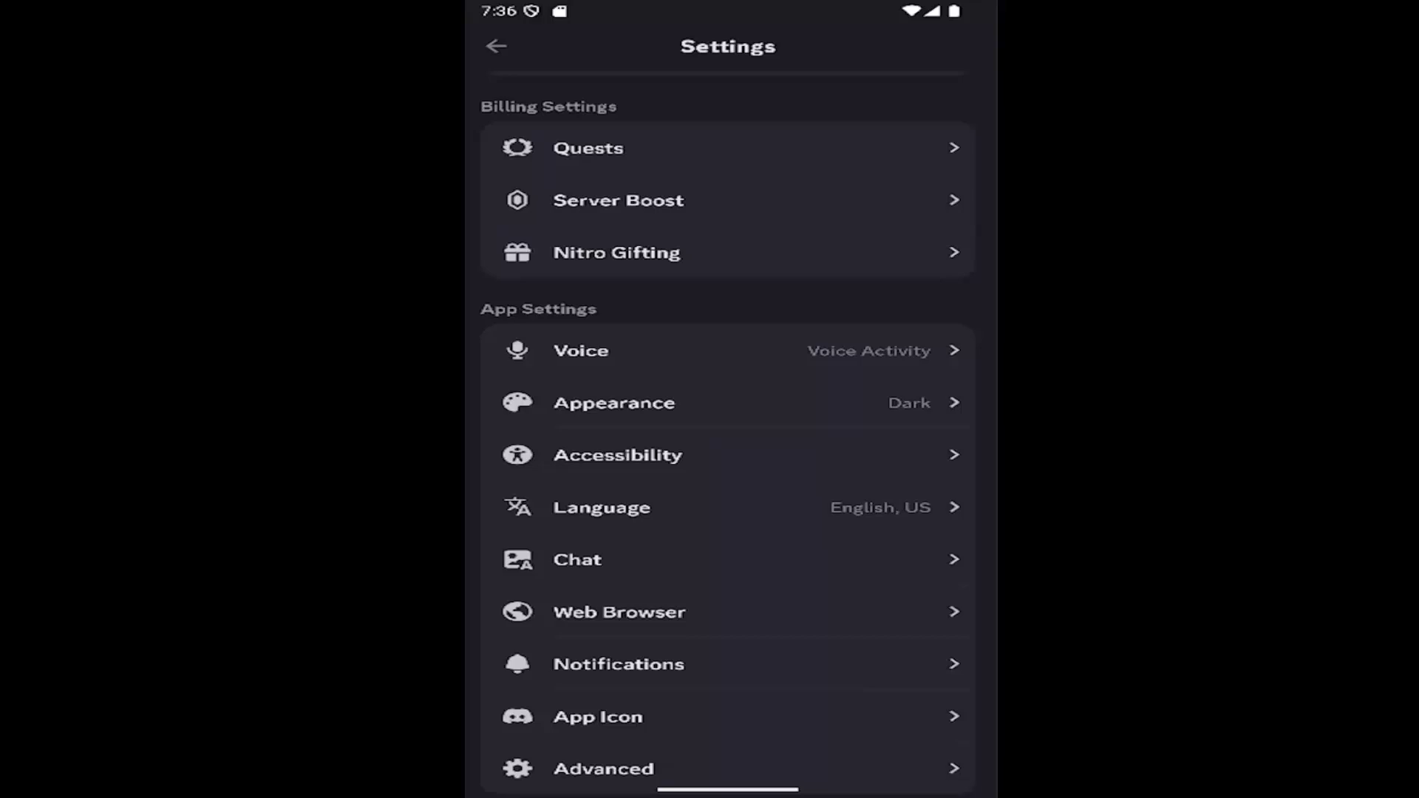
left_click_drag(596, 583, 606, 498)
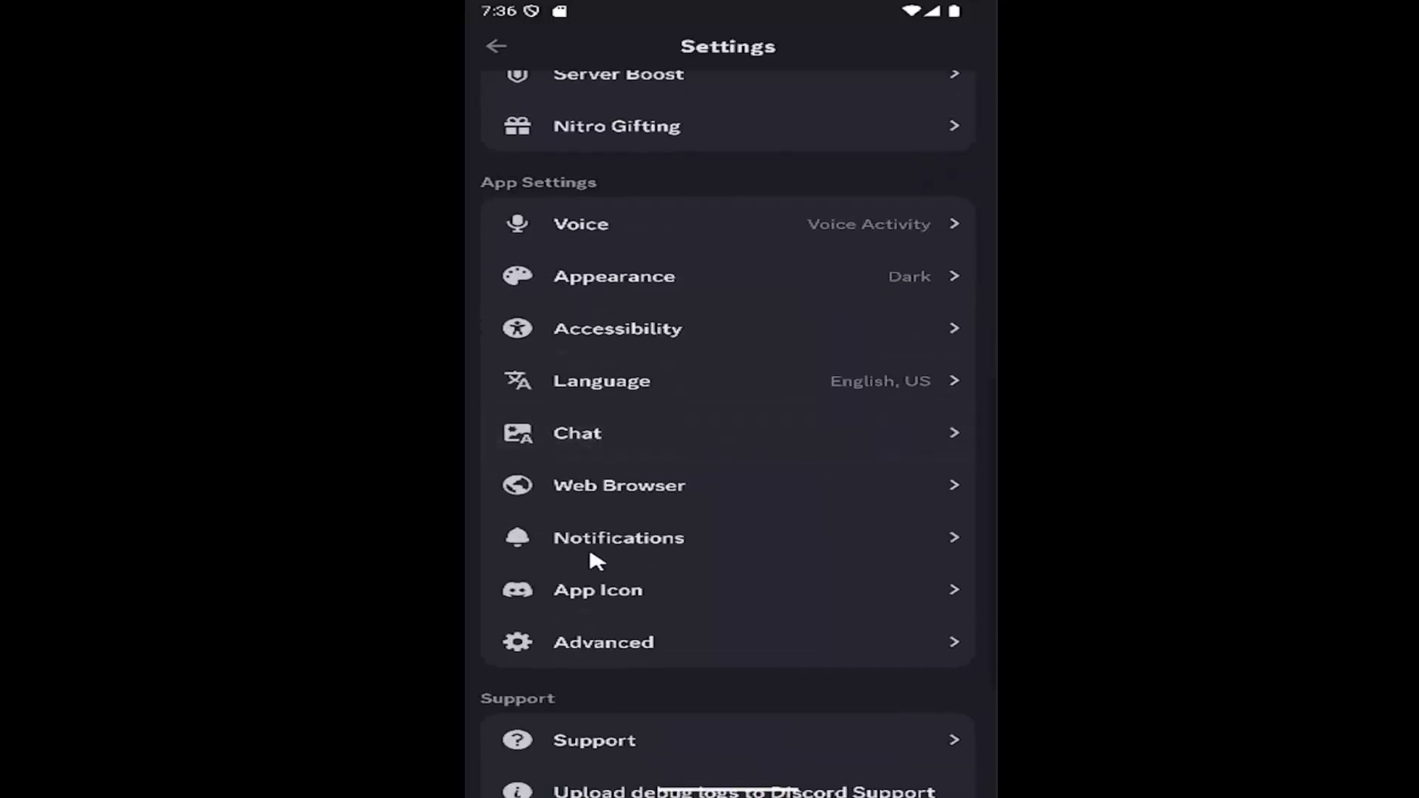
left_click(605, 555)
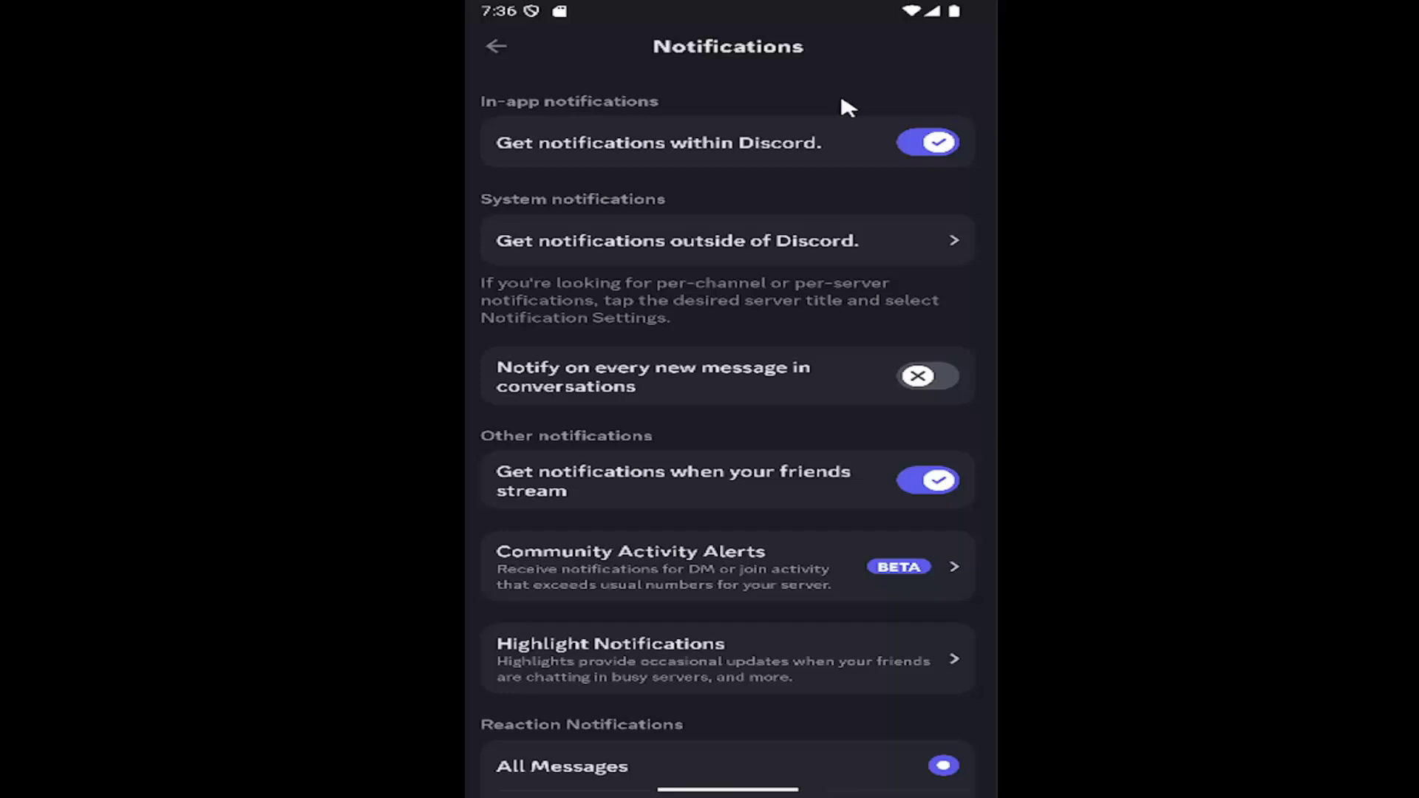
Step: Toggle in-app notifications off and on, keeping friends-stream notifications enabled, then exit Notifications
left_click(928, 153)
left_click_drag(512, 461, 544, 316)
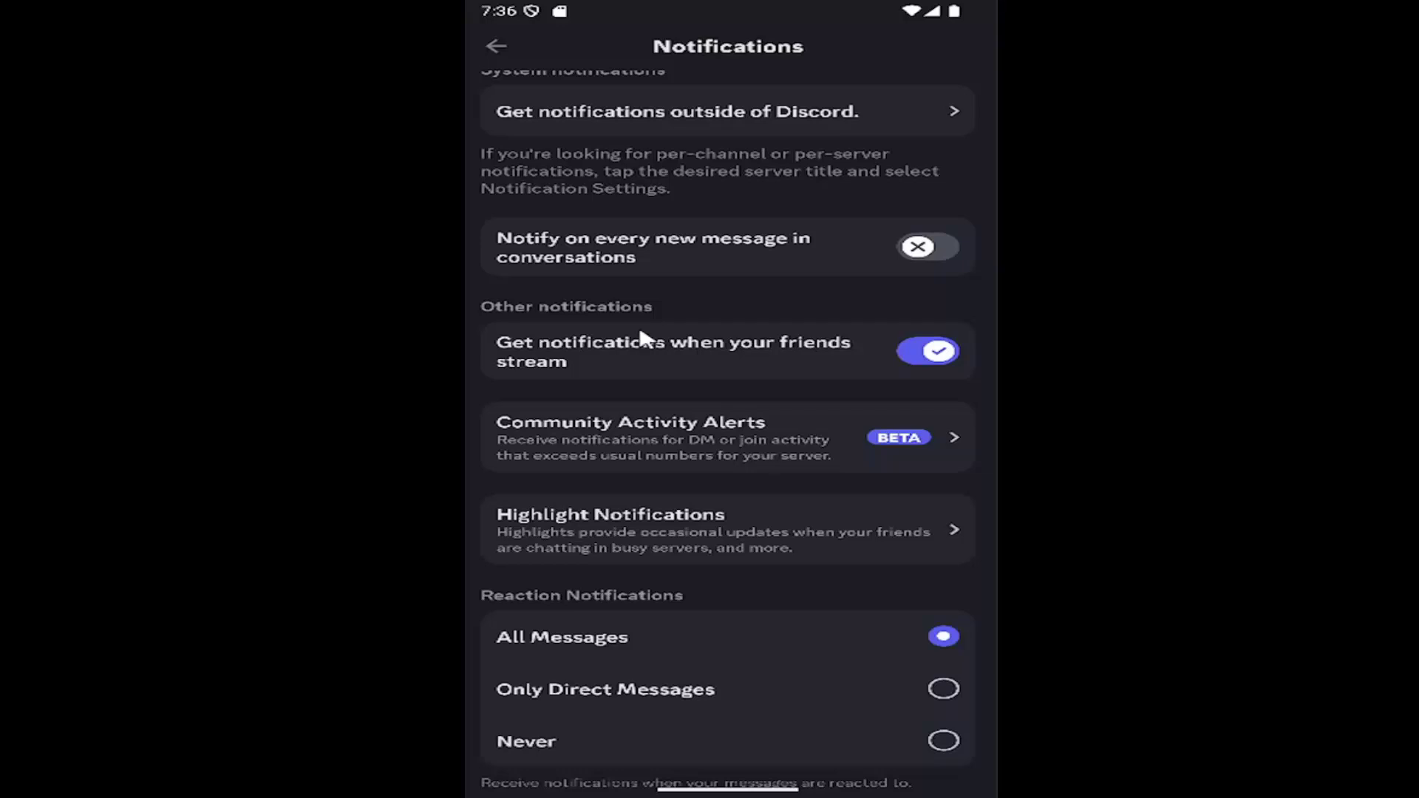
key("Escape")
key("Escape")
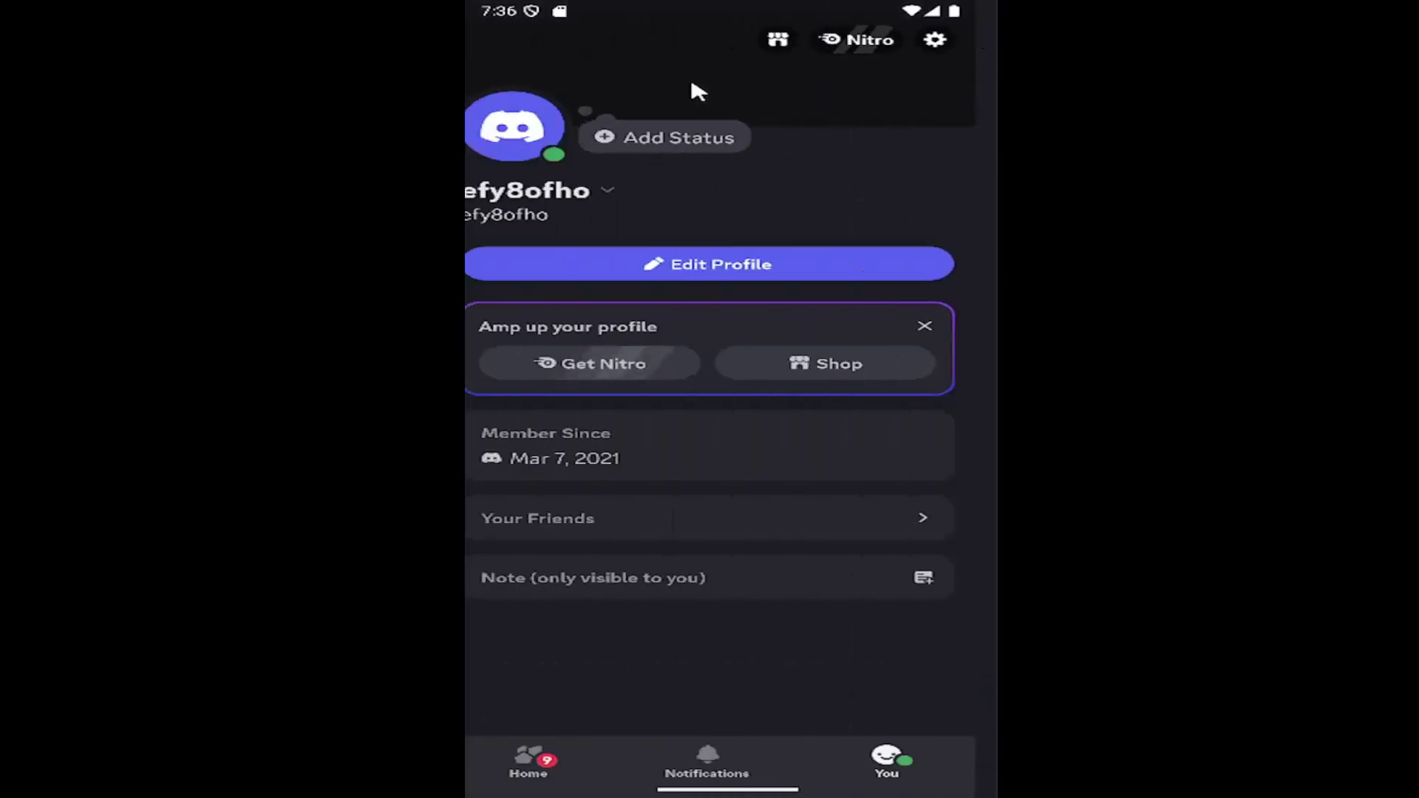